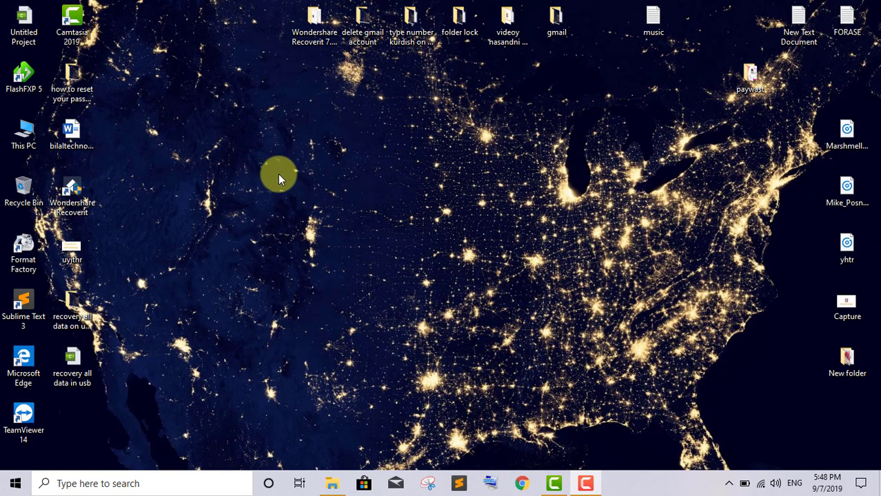
# Step: Open the properties of This PC and bring up the advanced system settings
pyautogui.rightClick(24, 135)
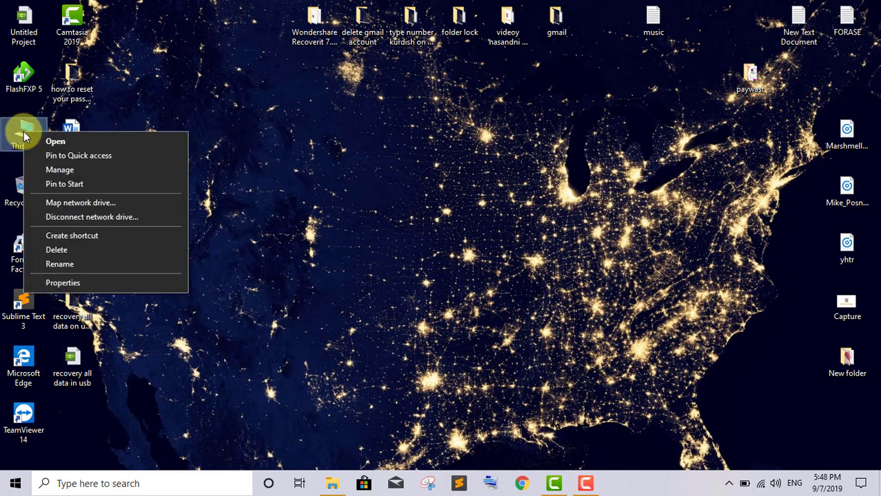
pyautogui.click(63, 283)
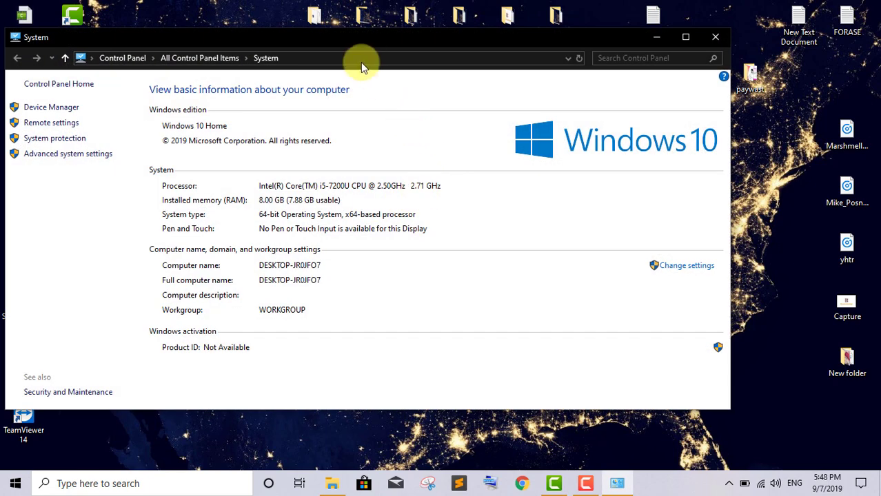
pyautogui.moveTo(373, 44); pyautogui.dragTo(447, 53)
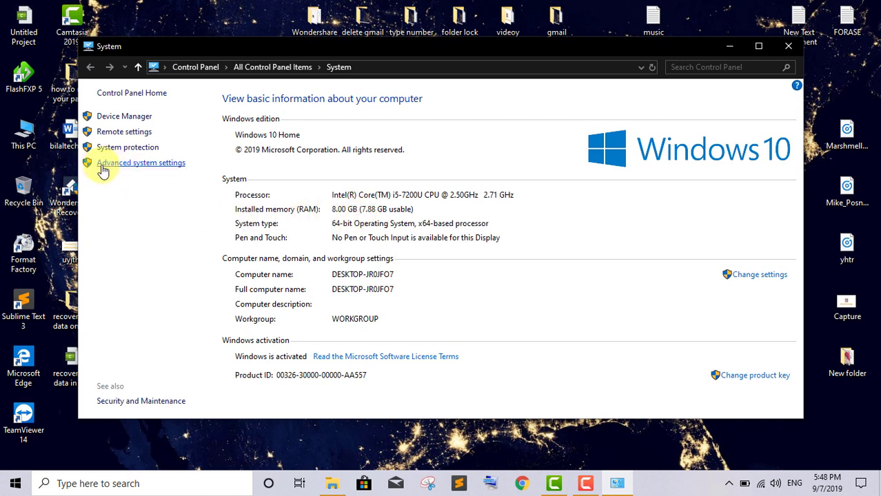
pyautogui.click(169, 169)
pyautogui.moveTo(186, 69); pyautogui.dragTo(320, 78)
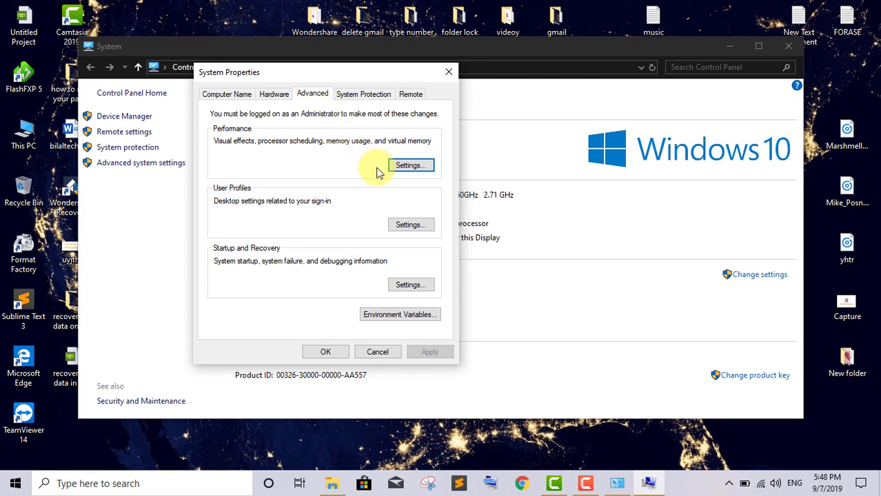
# Step: Open the performance settings and show their advanced options for processor scheduling and virtual memory
pyautogui.click(410, 168)
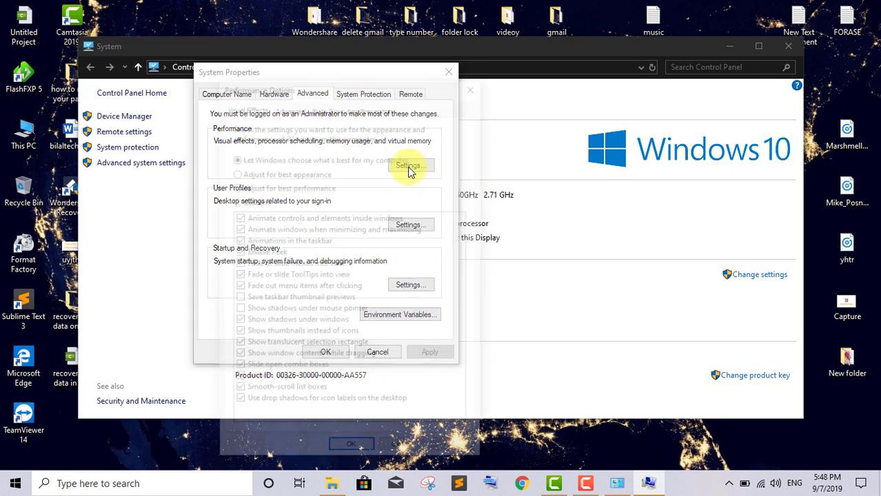
pyautogui.moveTo(388, 92); pyautogui.dragTo(384, 80)
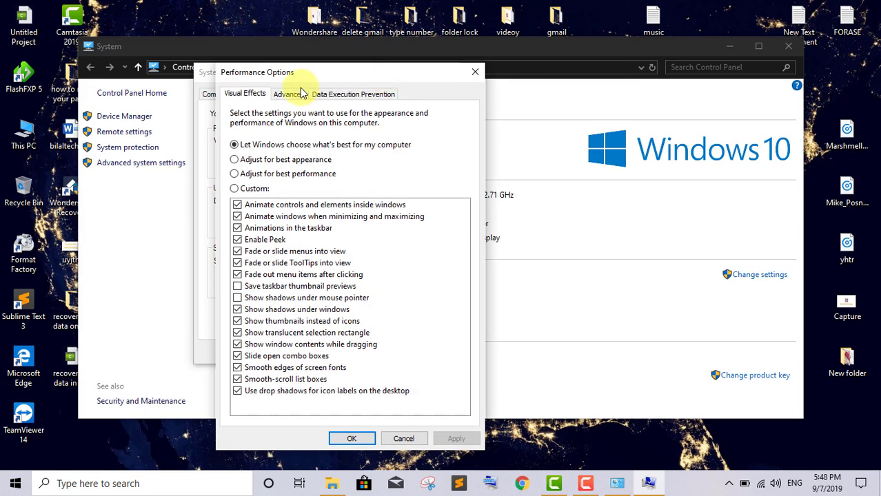
pyautogui.click(289, 94)
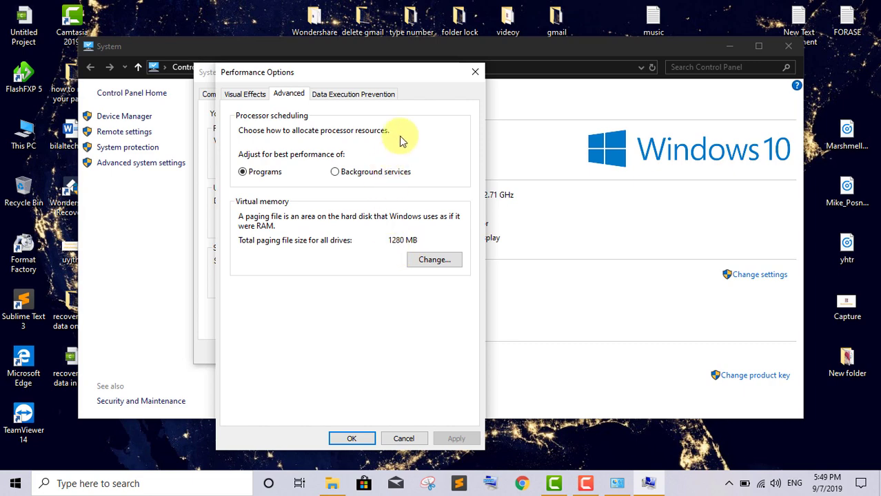
pyautogui.moveTo(399, 75); pyautogui.dragTo(381, 86)
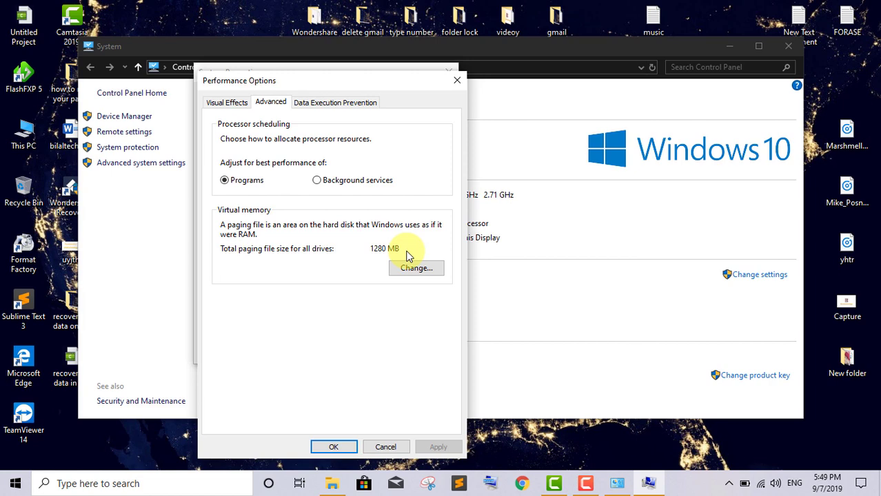
# Step: Open the virtual memory settings and turn off automatic paging file size management for all drives
pyautogui.click(566, 252)
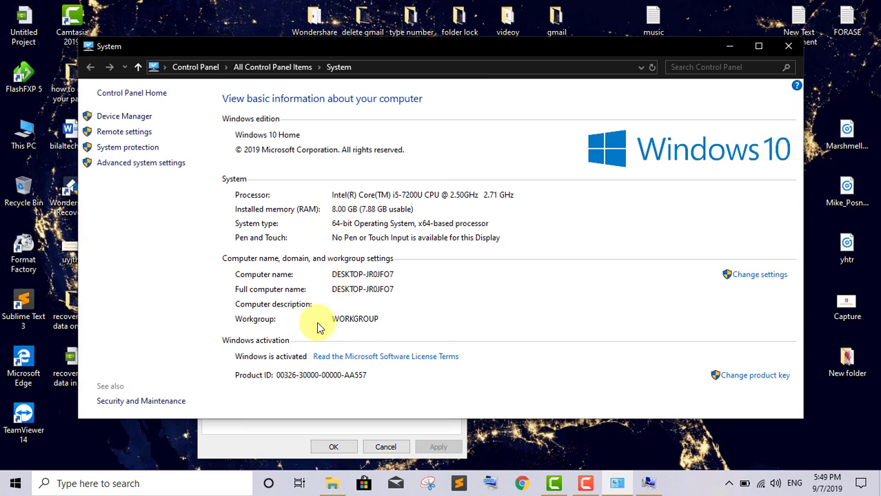
pyautogui.click(247, 439)
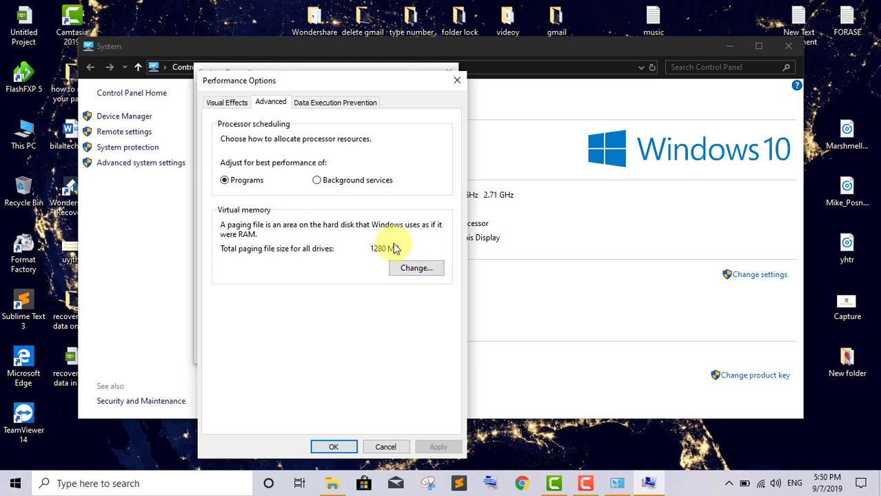
pyautogui.click(424, 271)
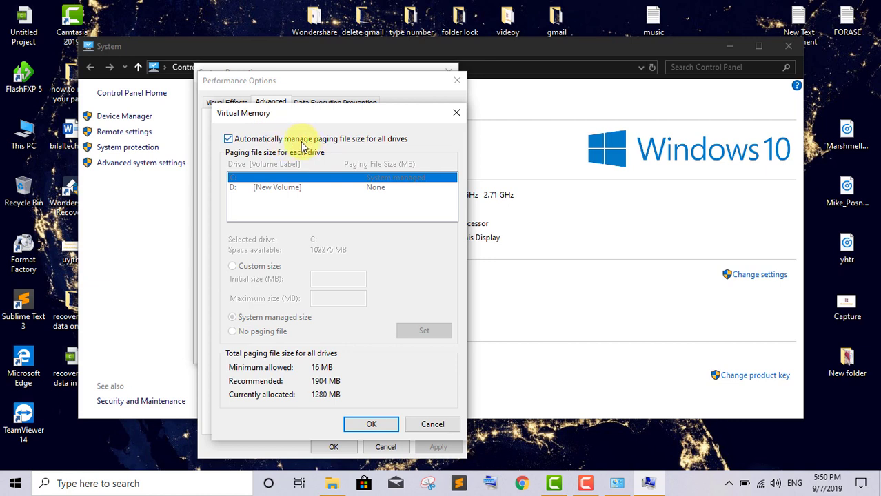
pyautogui.click(229, 139)
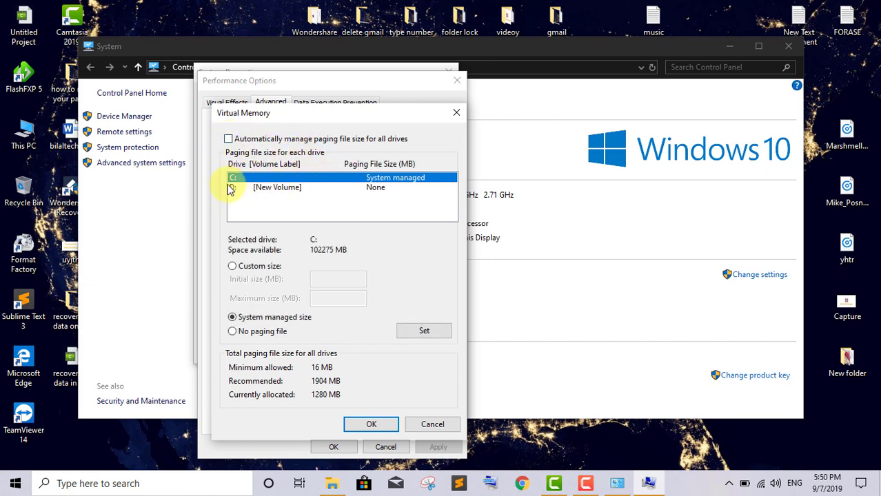
# Step: Check the free space on New Volume (D:) in This PC, and close the window
pyautogui.press('Return')
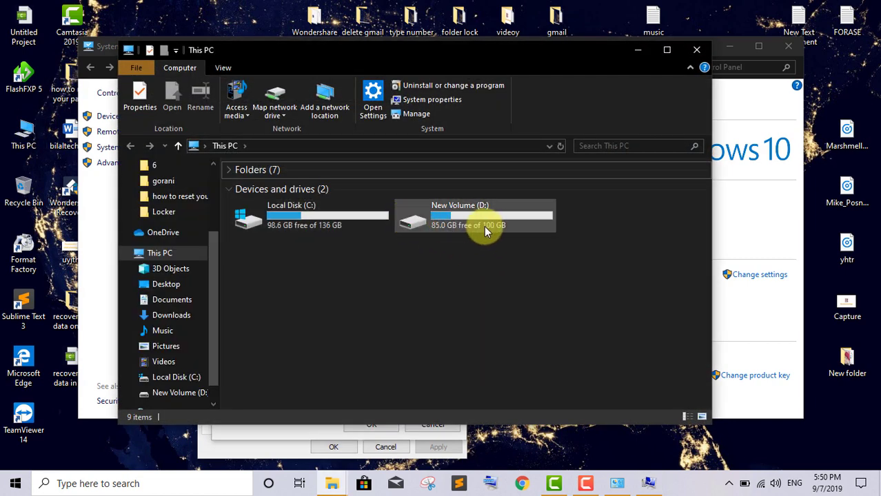
pyautogui.click(461, 228)
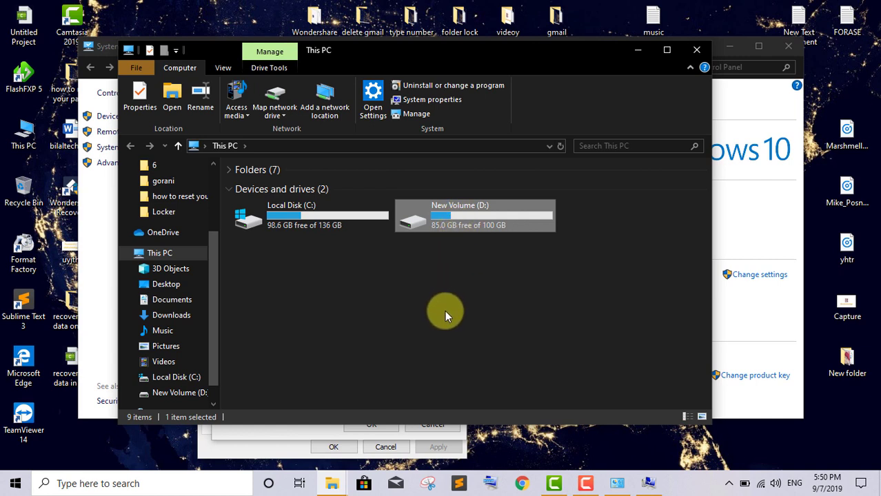
pyautogui.click(698, 49)
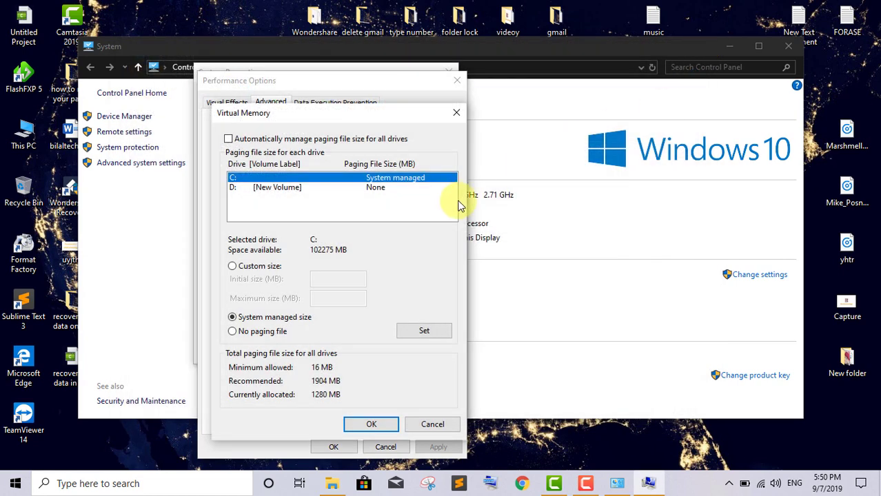
# Step: Select drive D: [New Volume] and choose a custom size for its paging file
pyautogui.click(276, 188)
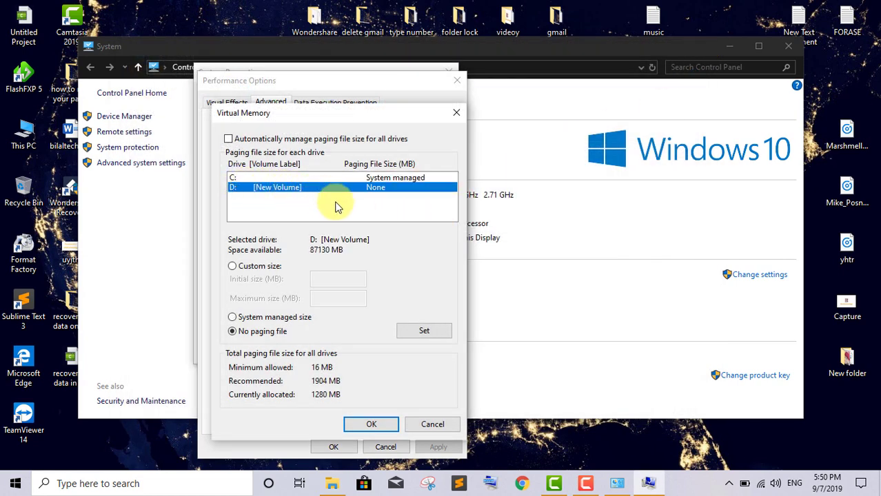
pyautogui.click(269, 273)
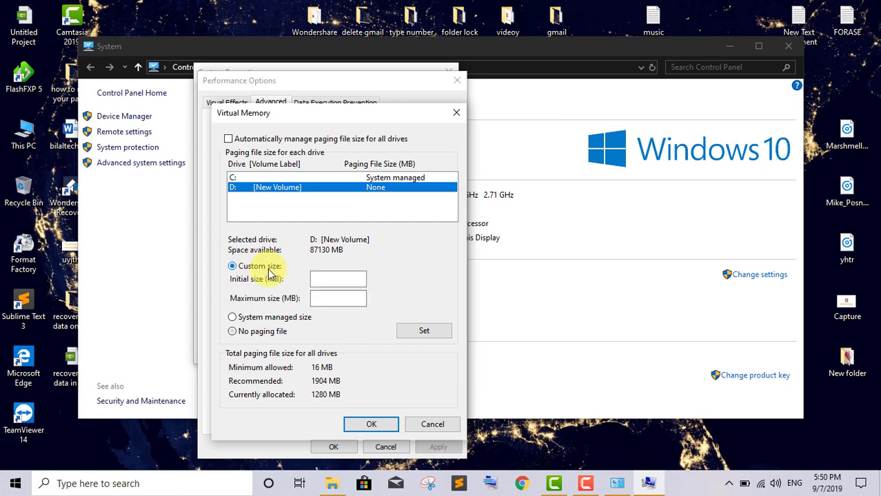
pyautogui.click(338, 278)
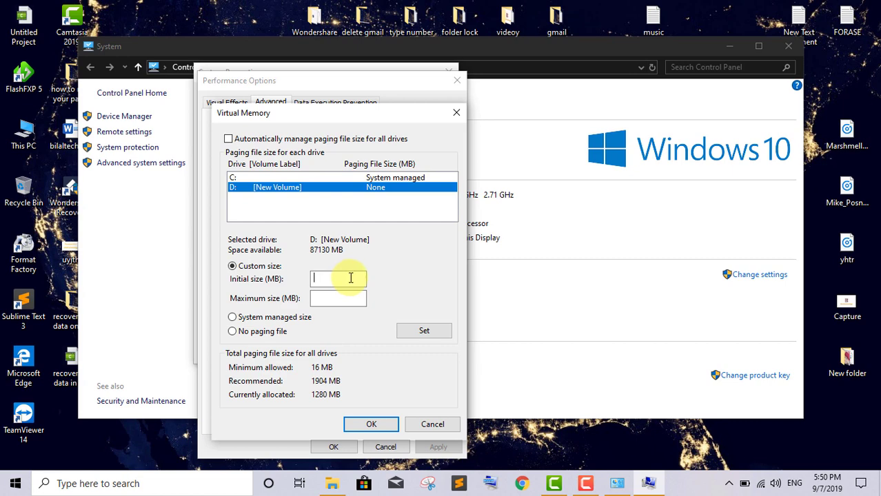
# Step: Switch to Calculator, place it beside the virtual memory settings, and multiply 1024 by 4
pyautogui.click(165, 484)
pyautogui.write('ca')
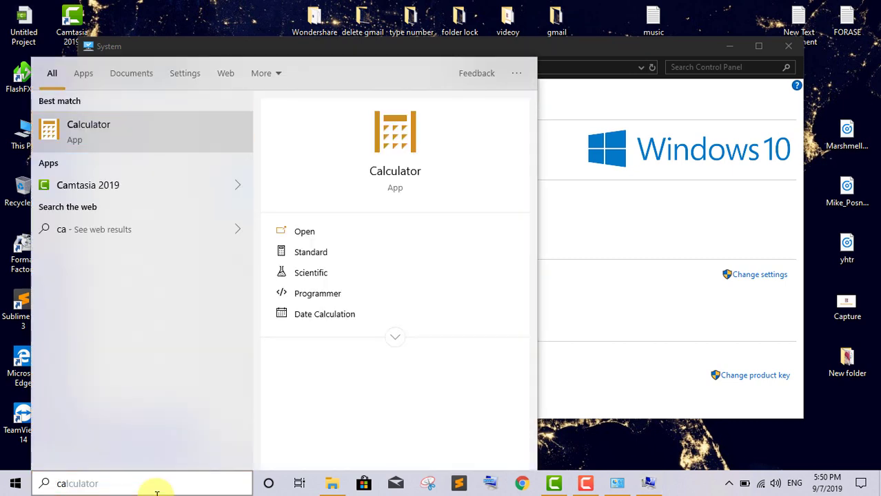
pyautogui.press('Return')
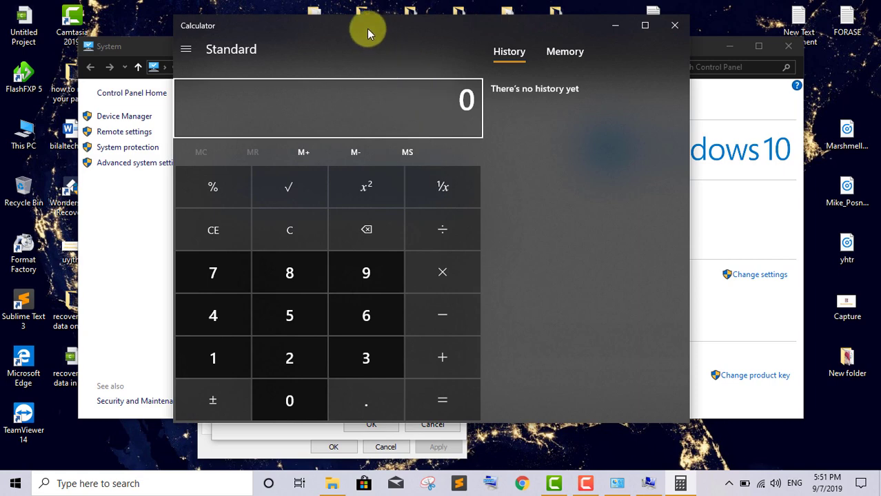
pyautogui.moveTo(367, 28); pyautogui.dragTo(664, 60)
pyautogui.click(513, 383)
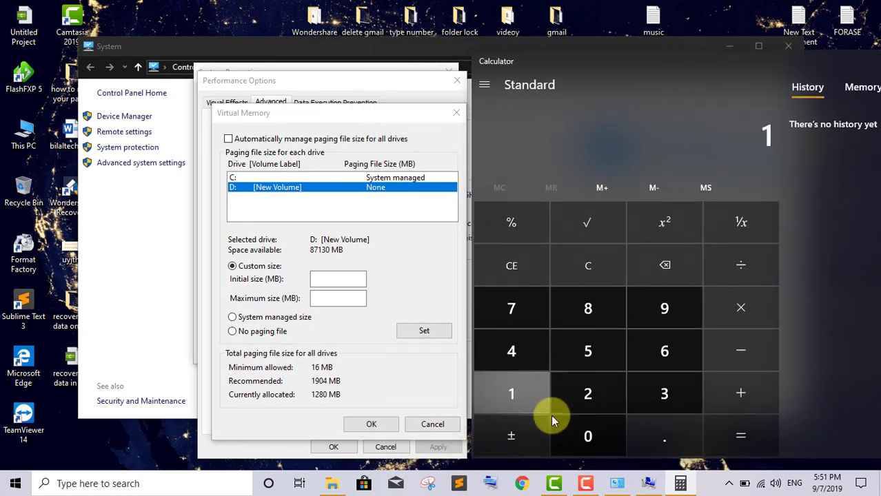
pyautogui.click(572, 444)
pyautogui.click(560, 394)
pyautogui.click(527, 362)
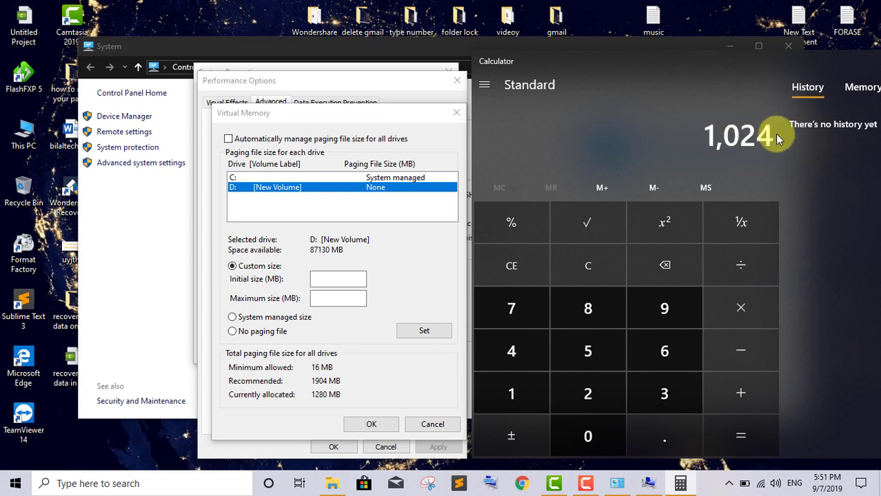
pyautogui.click(744, 313)
pyautogui.click(527, 350)
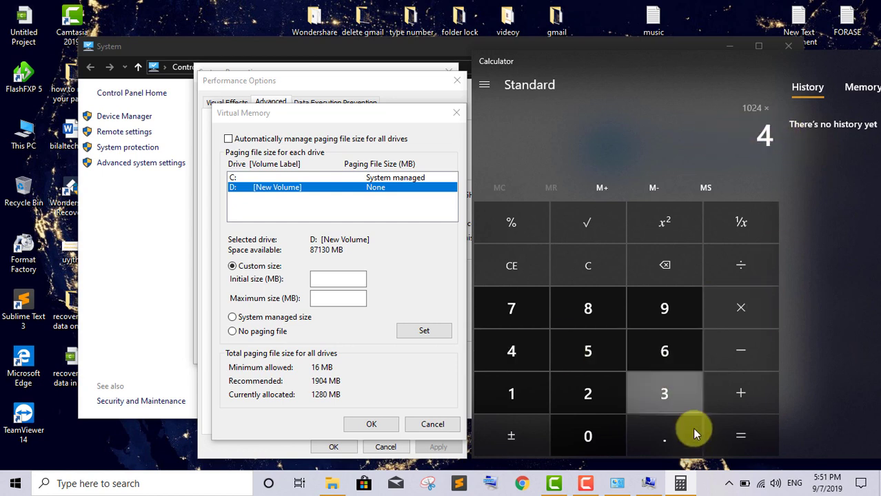
pyautogui.click(736, 445)
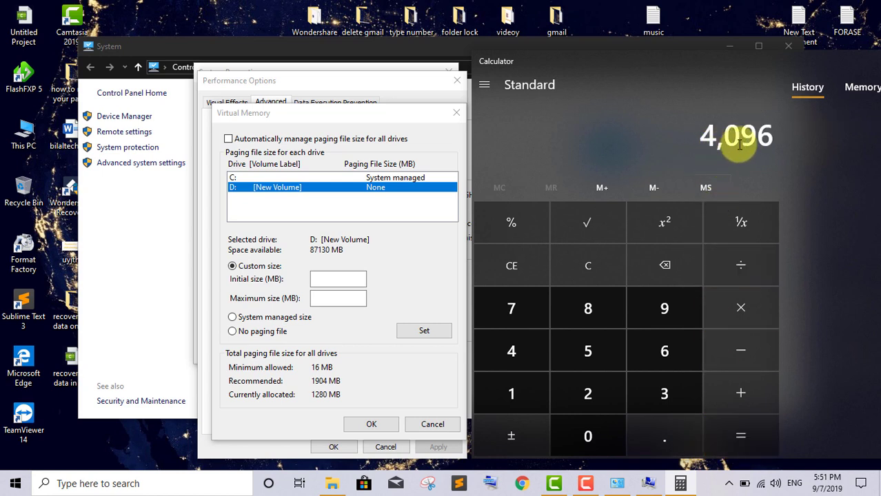
# Step: Set both the initial size and the maximum size of drive D:'s paging file to 4096 MB
pyautogui.click(332, 279)
pyautogui.write('40')
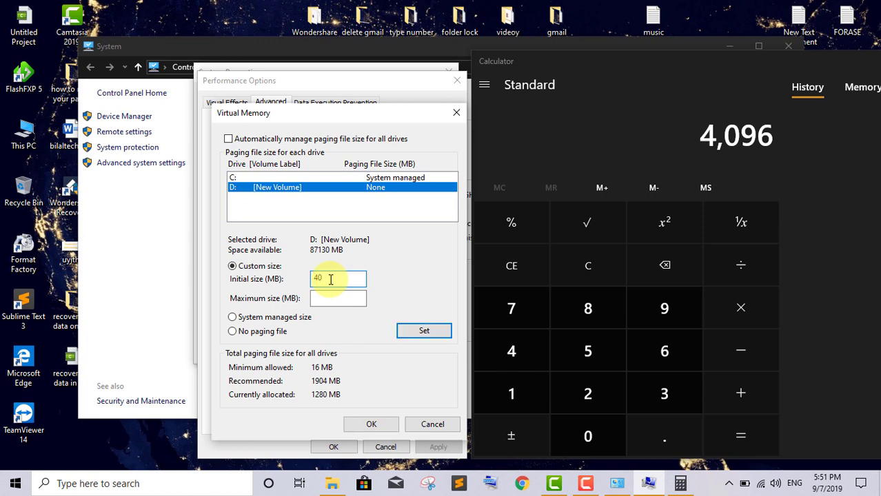
pyautogui.write('9')
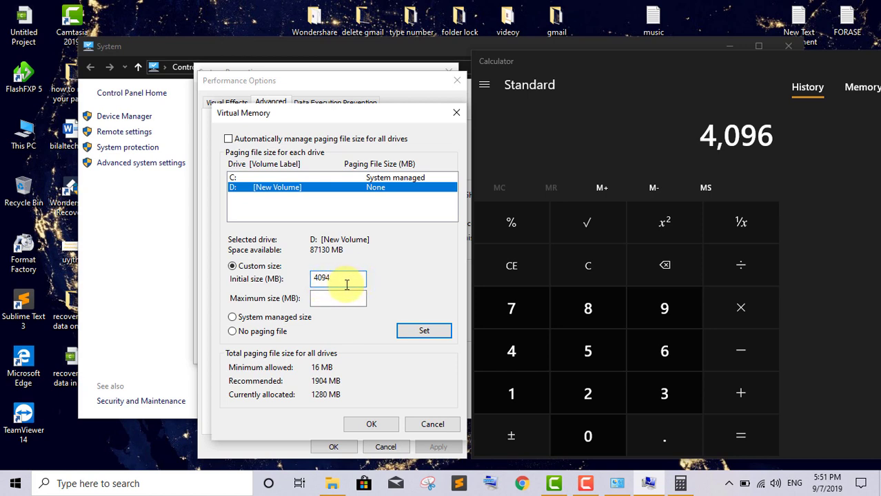
pyautogui.write('6')
pyautogui.click(340, 302)
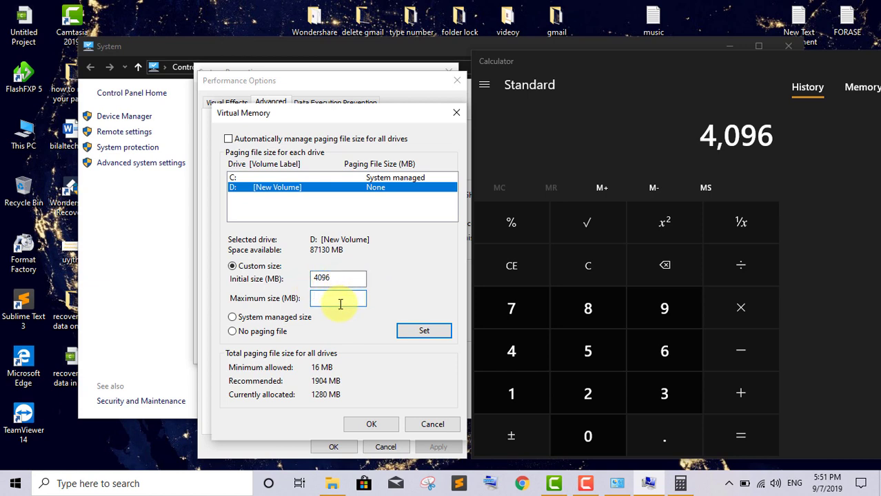
pyautogui.write('4096')
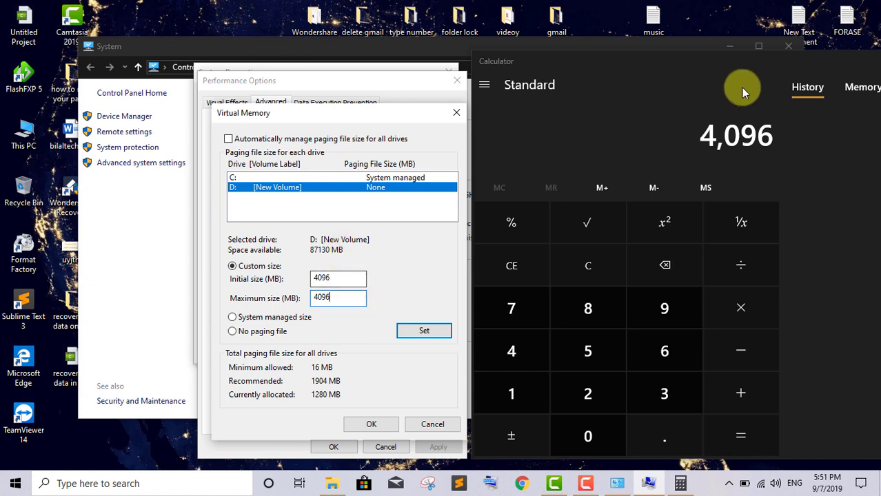
# Step: Apply the custom paging file size to drive D: and confirm the virtual memory change, acknowledging the restart notice
pyautogui.click(730, 46)
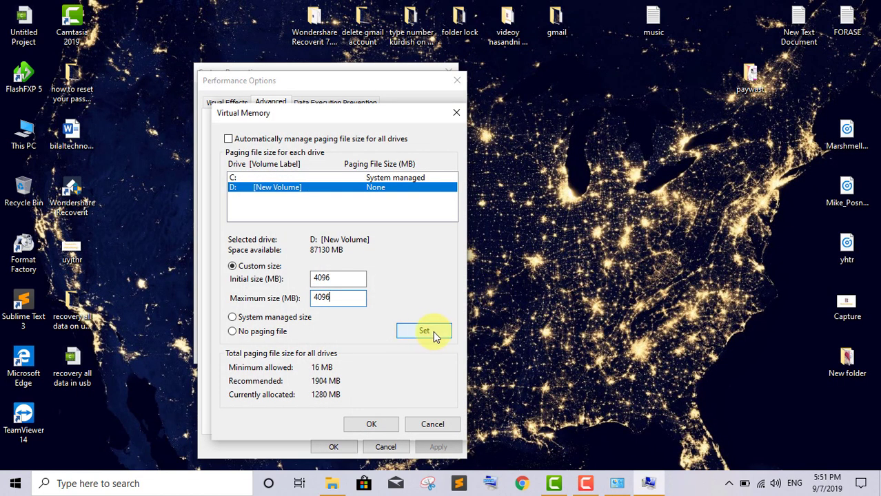
pyautogui.click(434, 331)
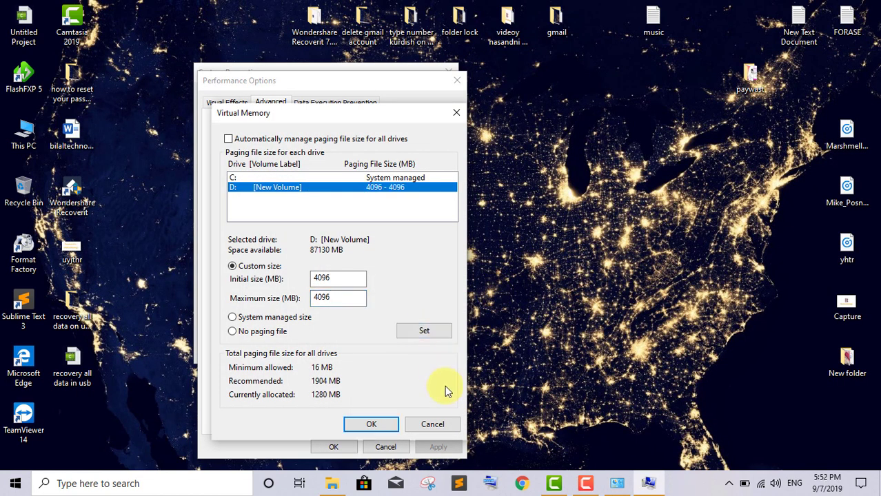
pyautogui.click(376, 425)
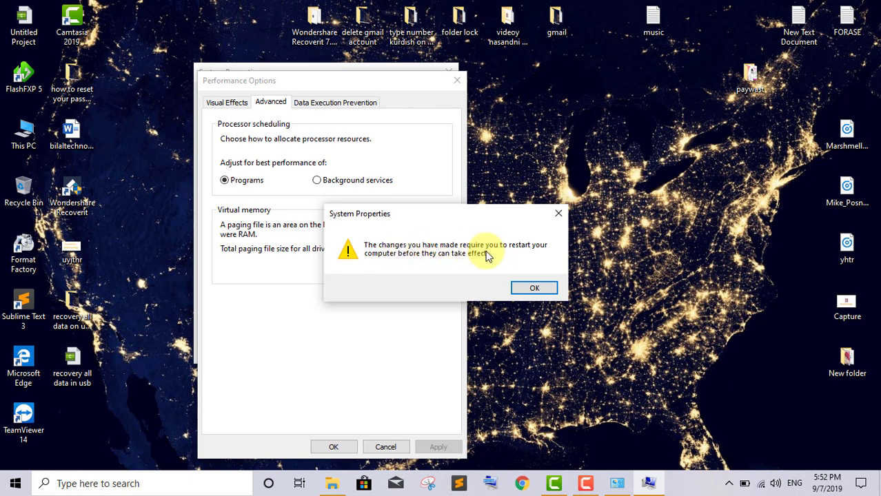
pyautogui.click(535, 289)
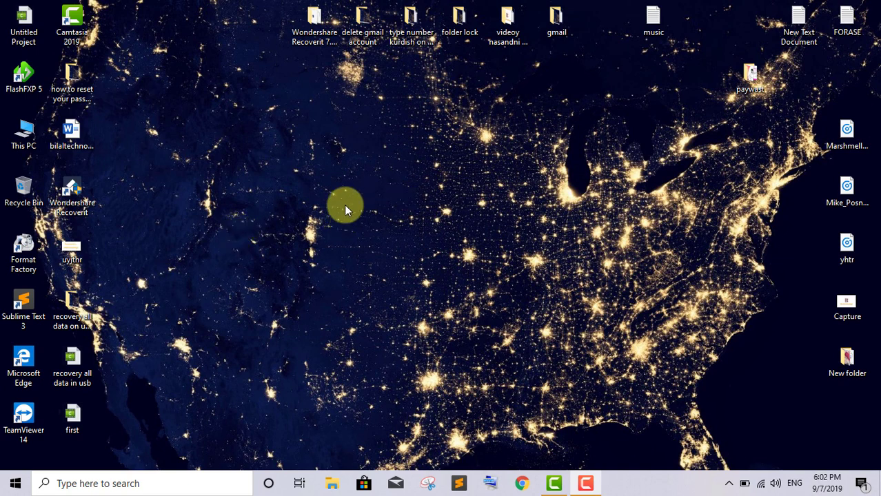
# Step: Reopen the system information of This PC and return to its advanced system settings
pyautogui.click(24, 126)
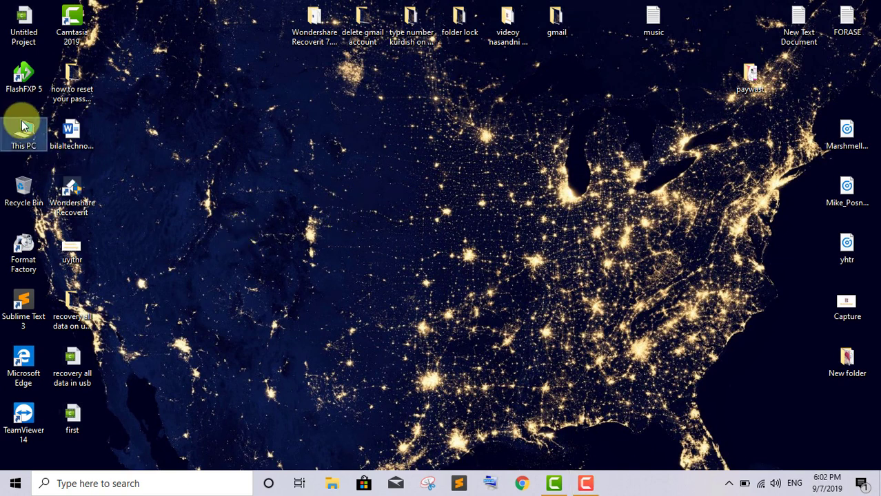
pyautogui.rightClick(24, 126)
pyautogui.click(96, 275)
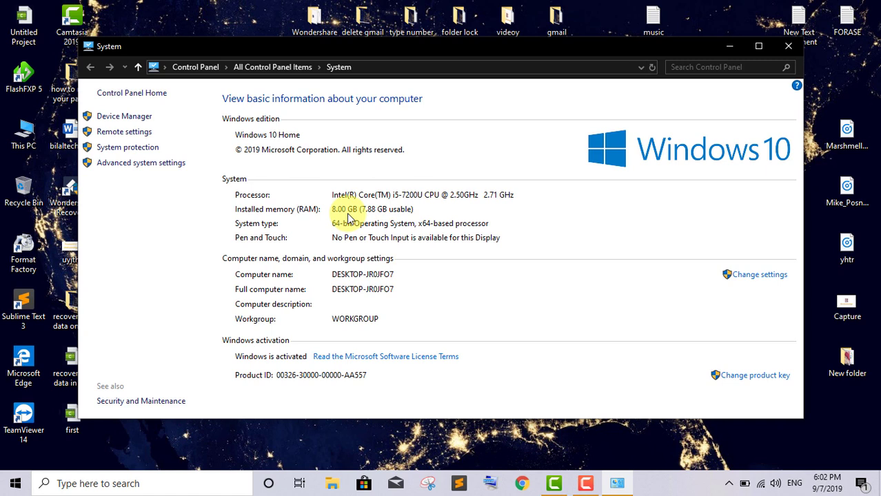
pyautogui.click(181, 166)
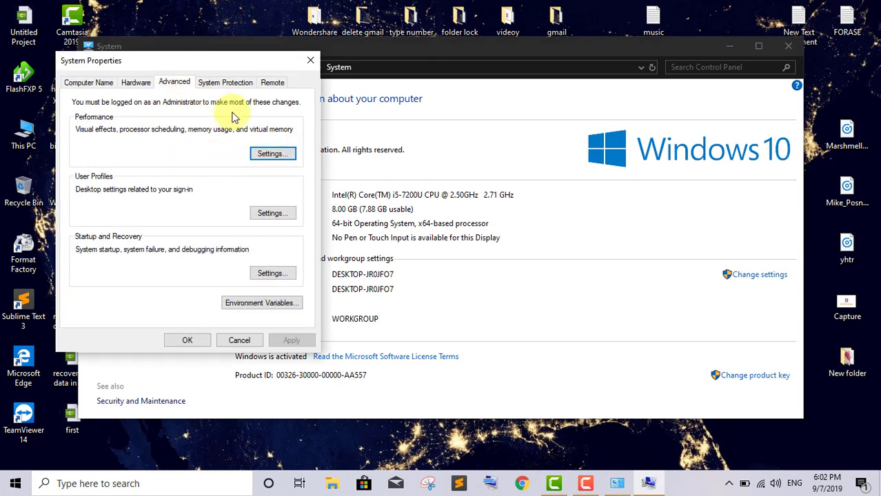
# Step: Open the advanced performance options and move the dialog clear to check the total paging file size for all drives
pyautogui.click(273, 155)
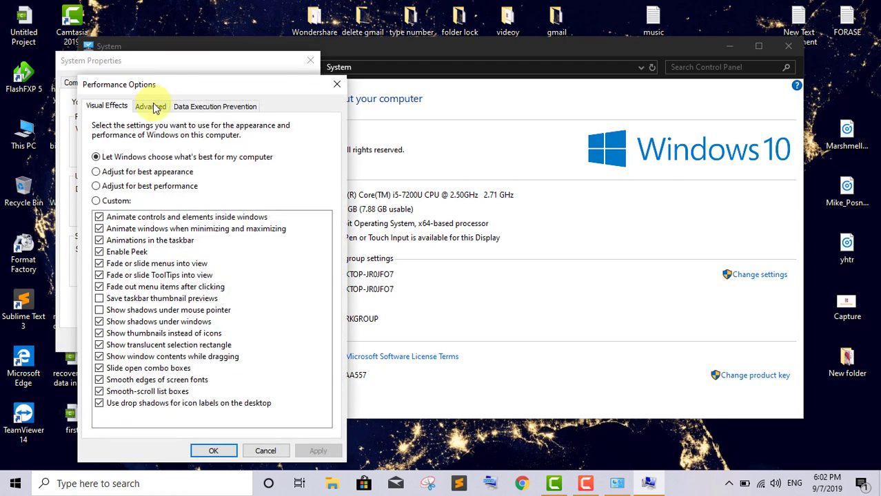
pyautogui.click(151, 106)
pyautogui.moveTo(220, 88); pyautogui.dragTo(256, 53)
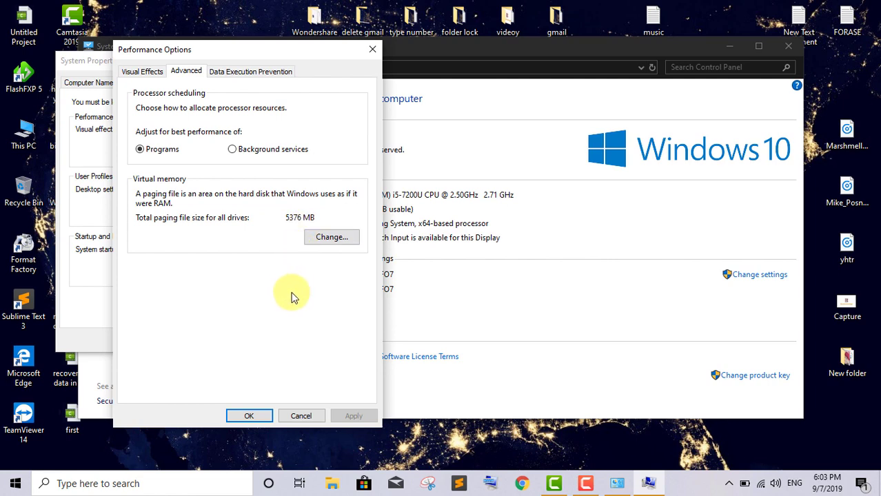
# Step: Compare the installed RAM in the System window with the total paging file size in Performance Options, repositioning the System window as needed
pyautogui.click(447, 280)
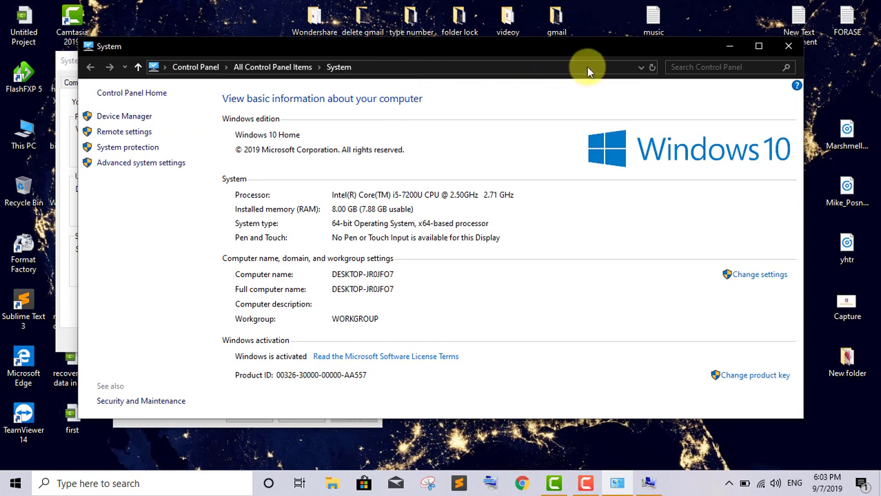
pyautogui.moveTo(573, 51); pyautogui.dragTo(814, 40)
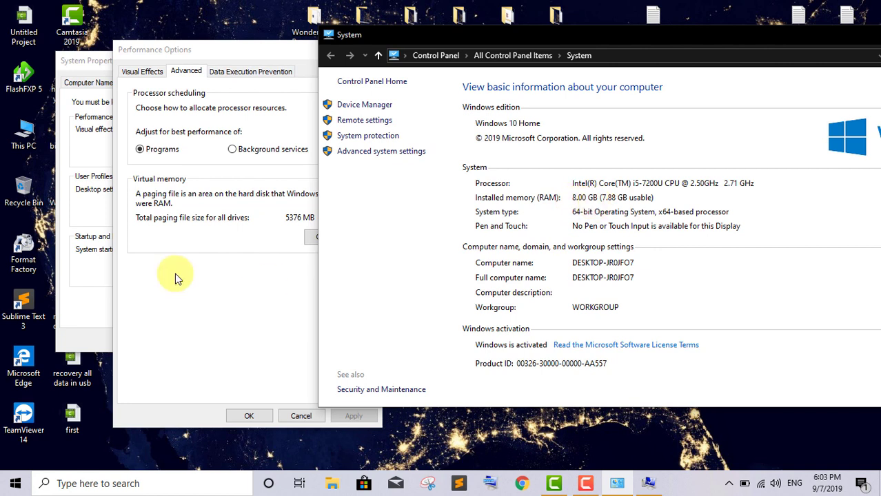
pyautogui.click(283, 224)
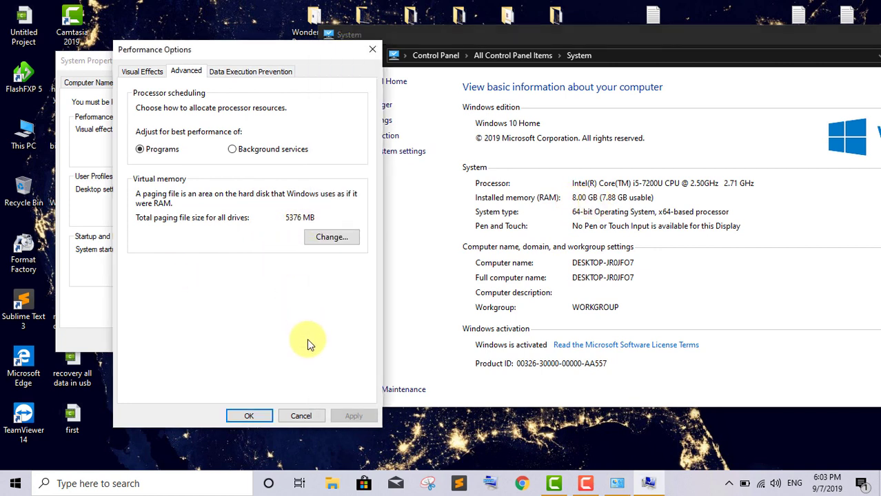
pyautogui.click(550, 298)
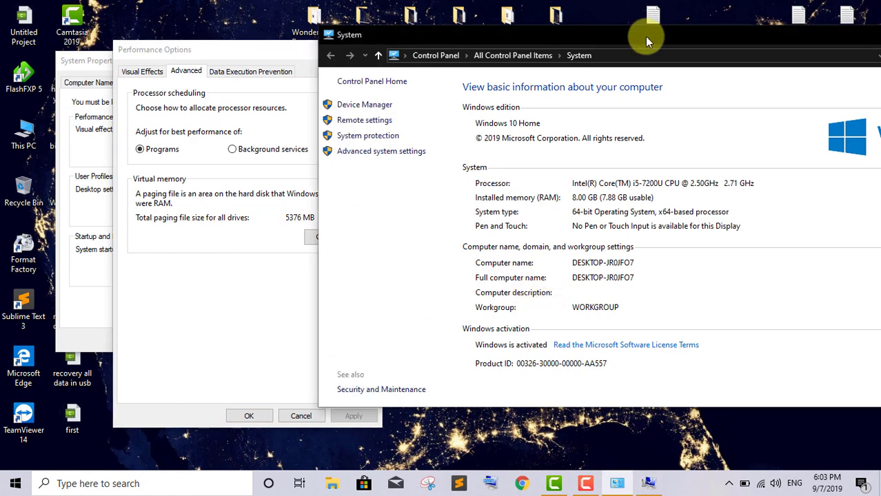
pyautogui.moveTo(645, 35); pyautogui.dragTo(397, 62)
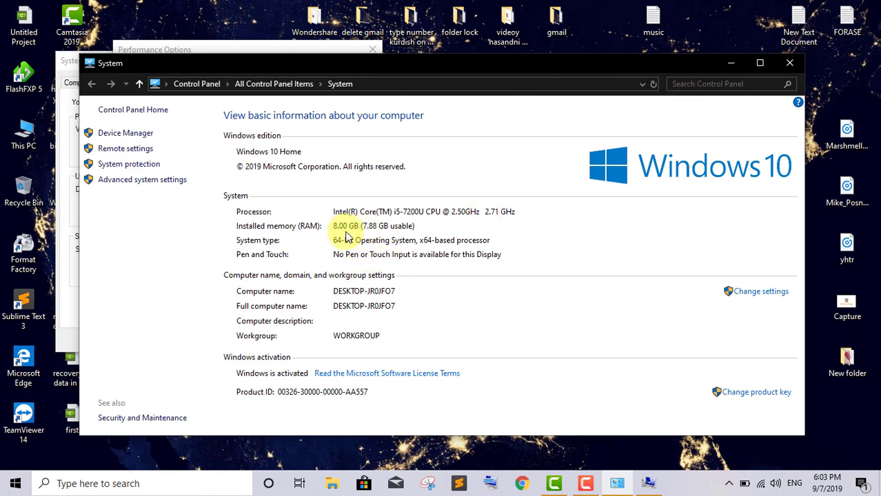
pyautogui.click(64, 302)
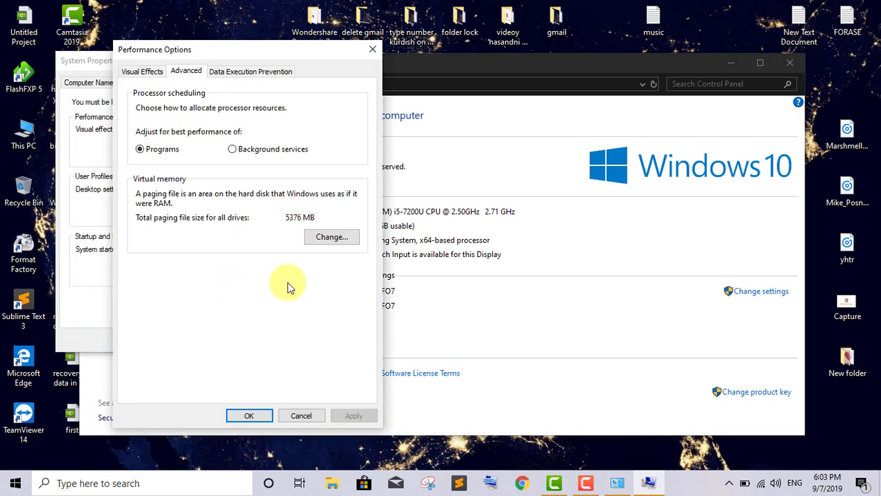
pyautogui.click(534, 229)
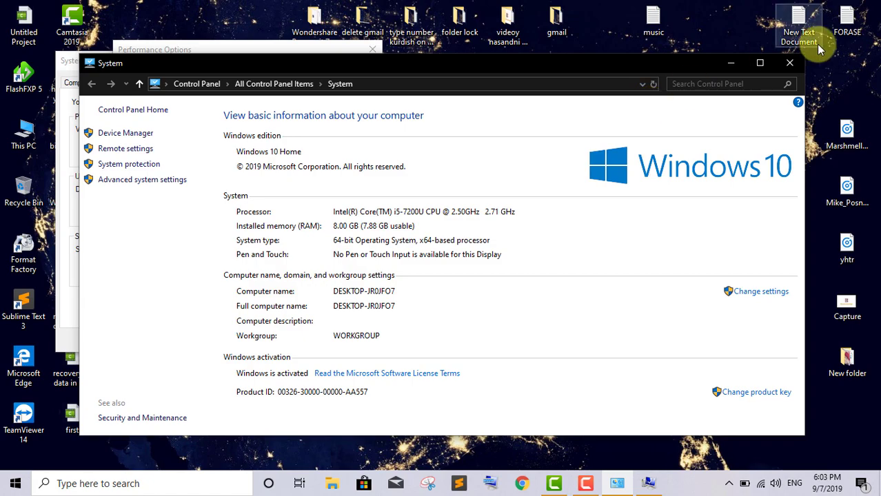
# Step: Close the System window, Performance Options and System Properties
pyautogui.click(789, 63)
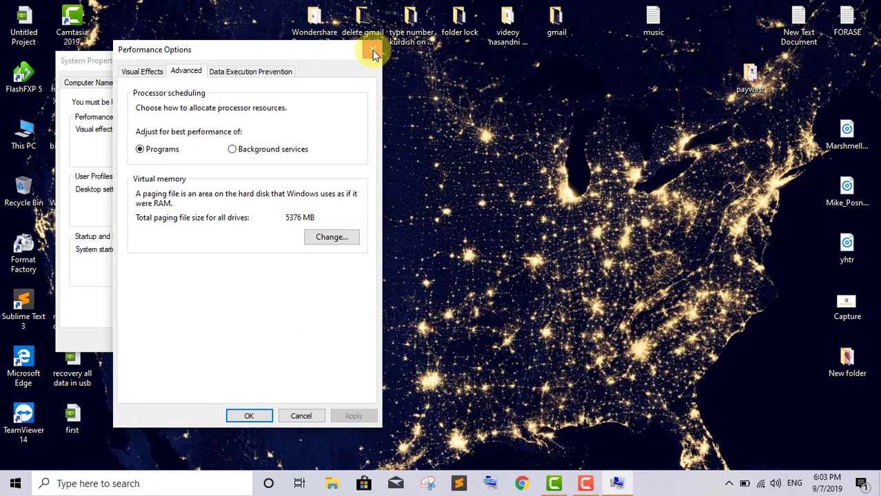
pyautogui.click(368, 48)
pyautogui.click(315, 63)
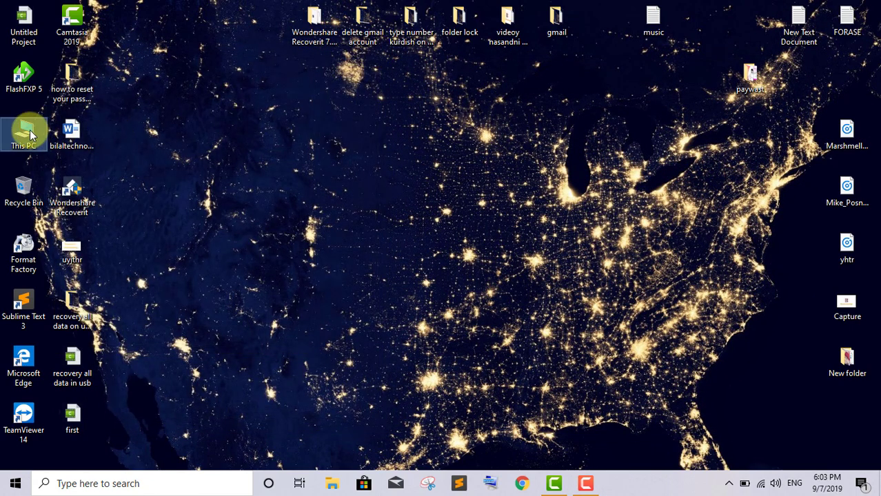
# Step: Open This PC to check the free space on drives C: and D:, and close it again
pyautogui.doubleClick(27, 133)
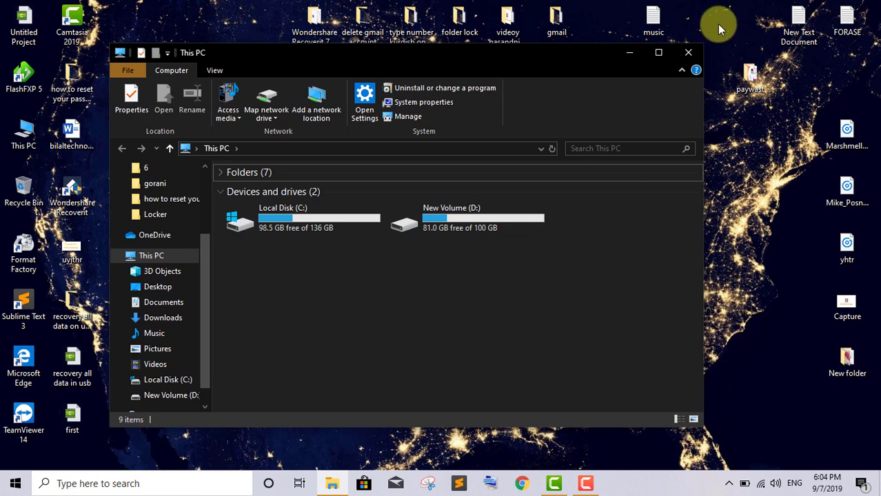
pyautogui.click(690, 52)
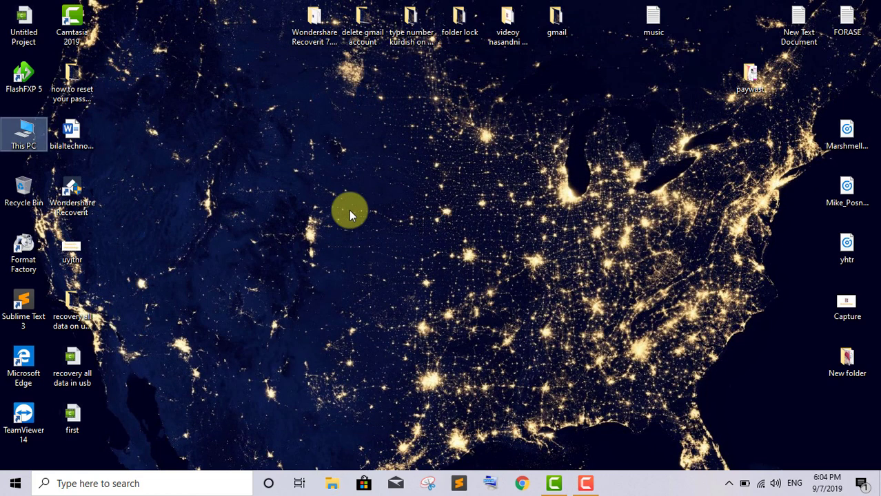